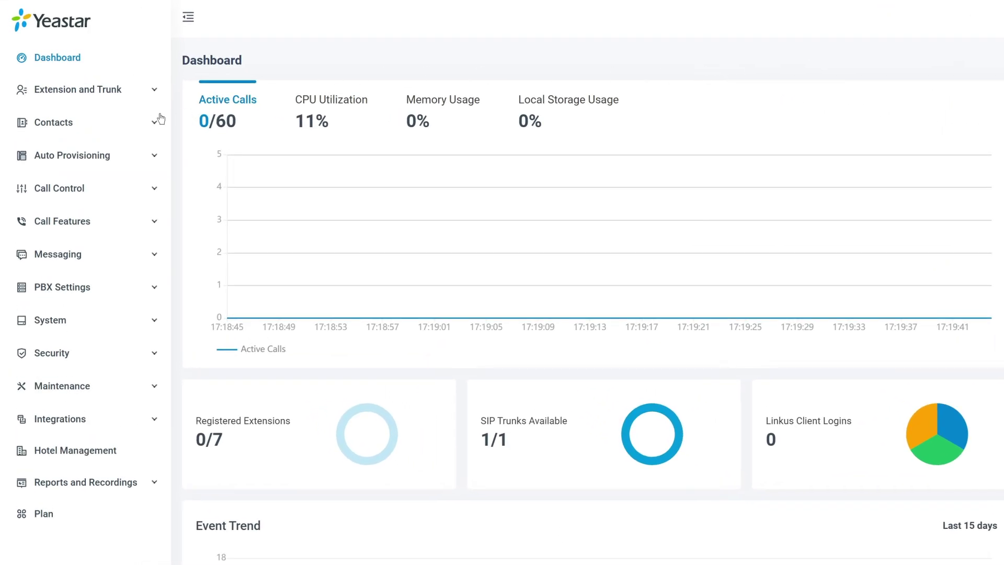
Enable LDAP Integration on the LDAP tab of Synchronize Contacts
left_click(81, 124)
left_click(81, 154)
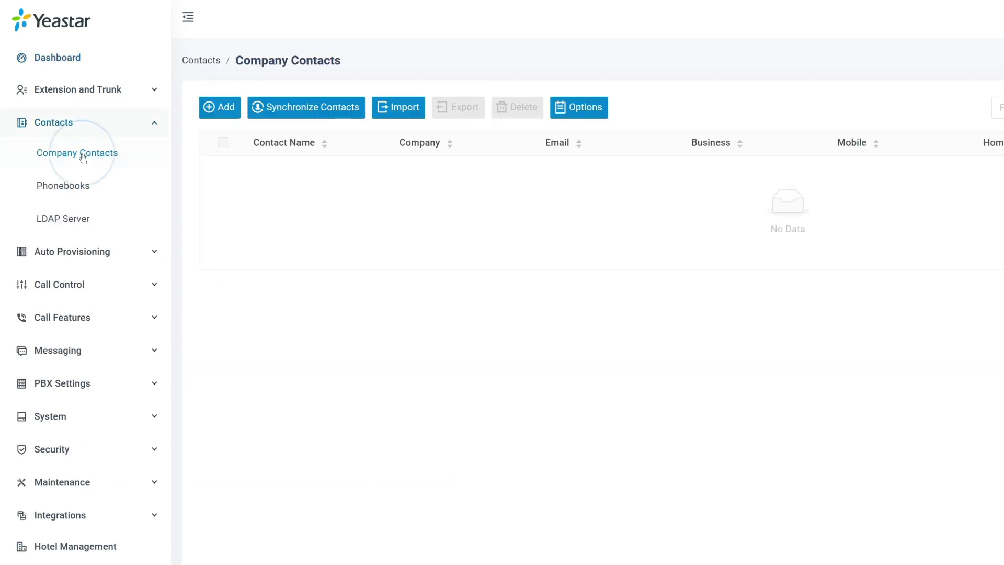
left_click(298, 110)
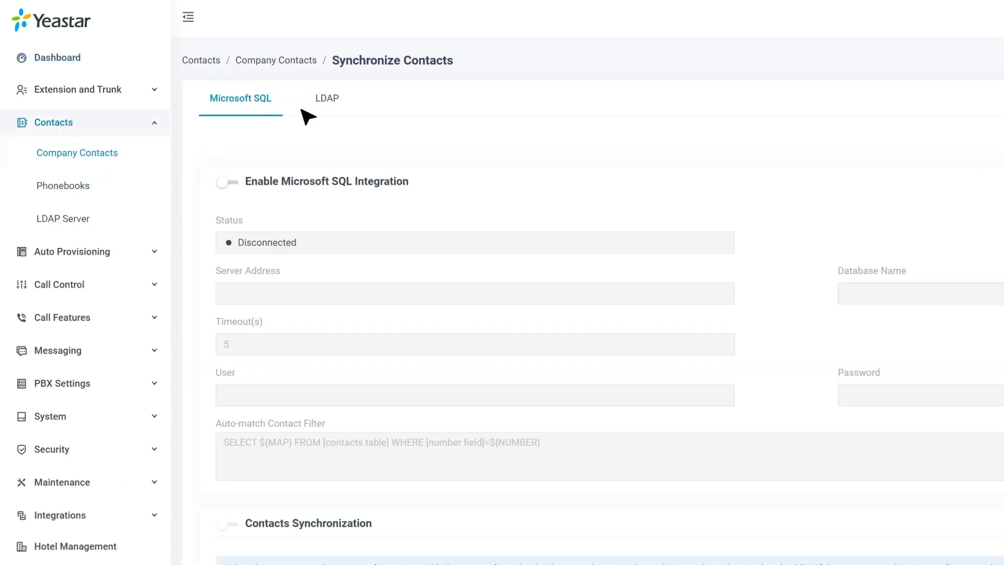
left_click(328, 99)
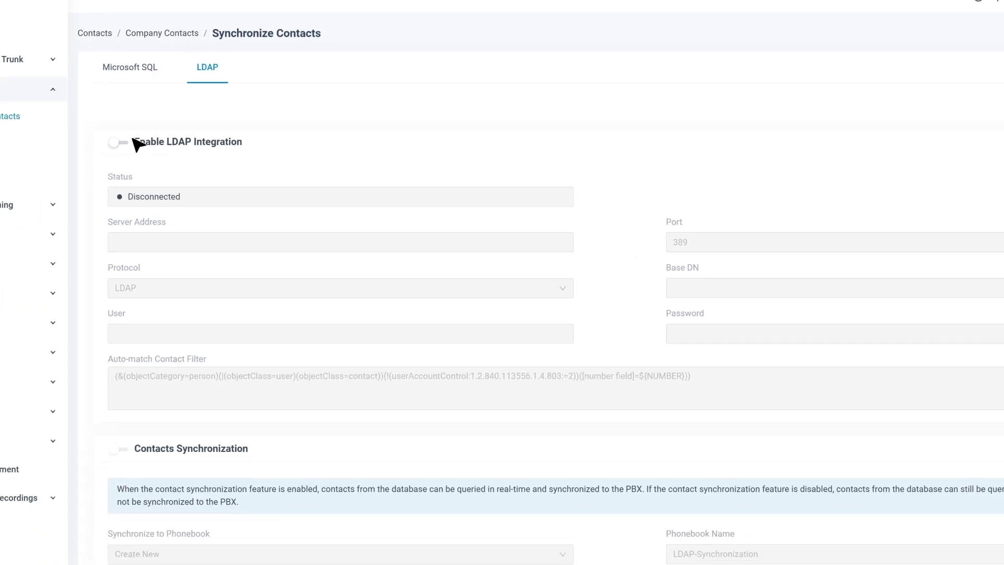
left_click(225, 182)
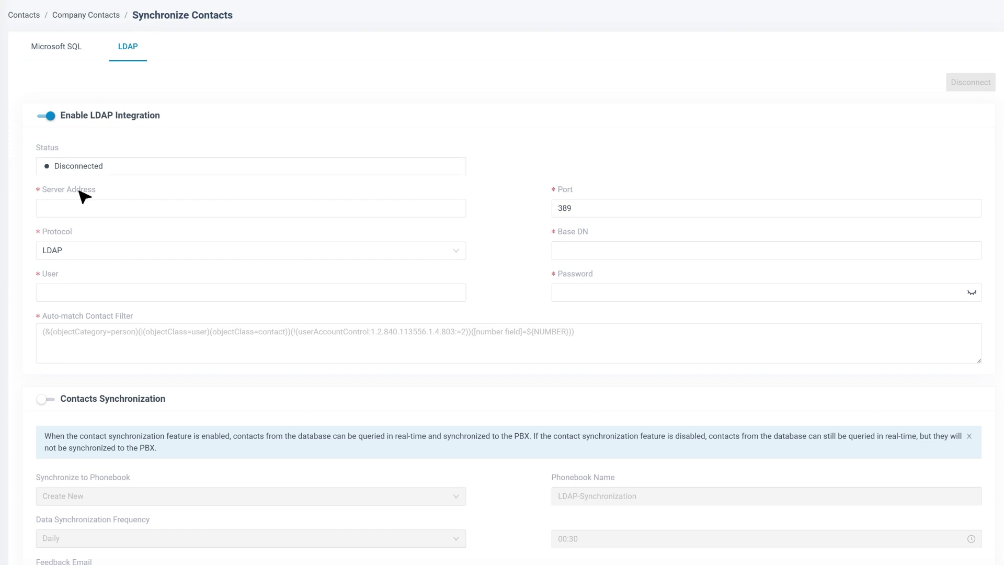
Enter LDAP server address 192.168.26.130 and change the port to 399
left_click(131, 209)
type("192.168.26.130")
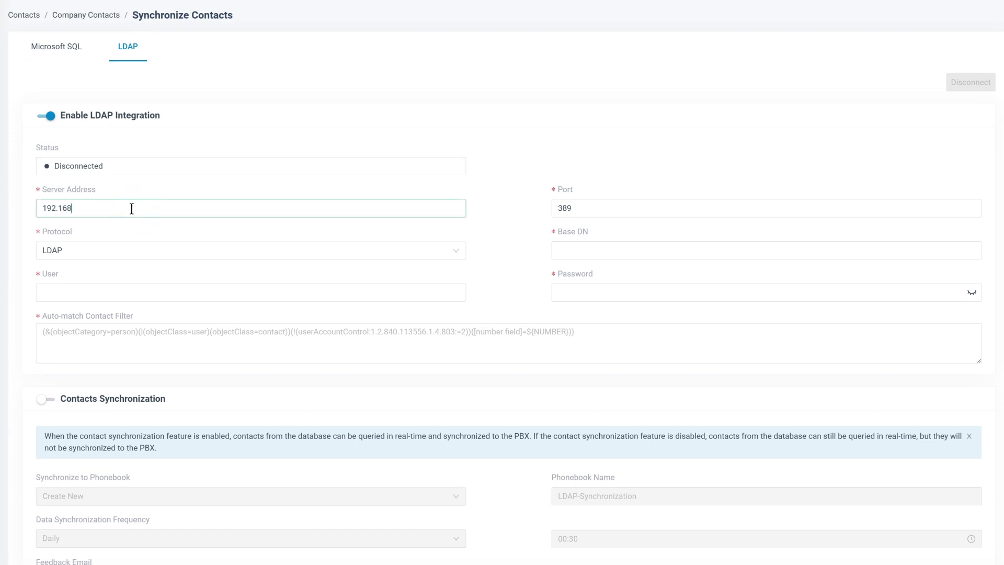
left_click(591, 209)
key("BackSpace")
key("BackSpace")
type("99")
Try the LDAPS protocol, then set the connection protocol back to plain LDAP
left_click(79, 246)
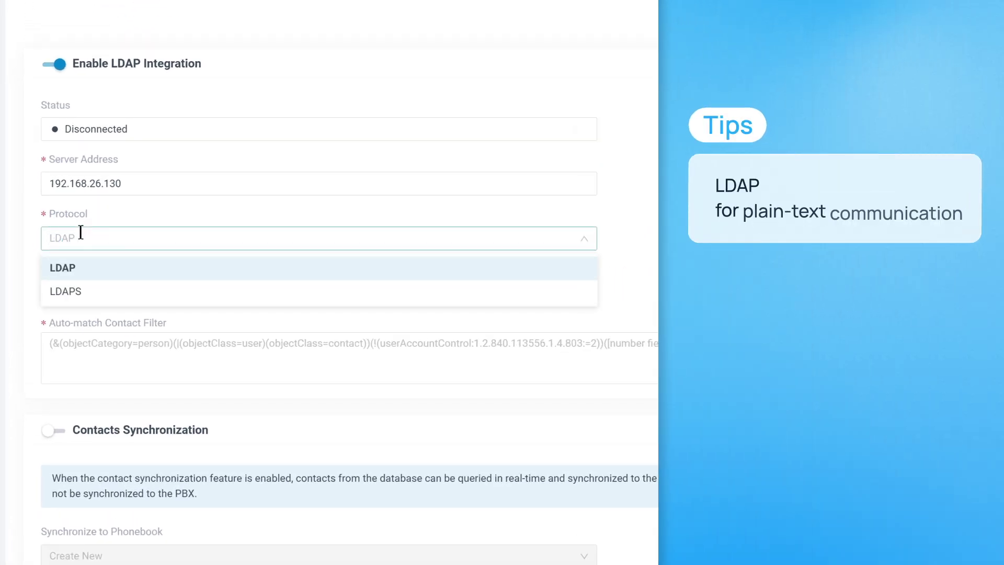
left_click(80, 290)
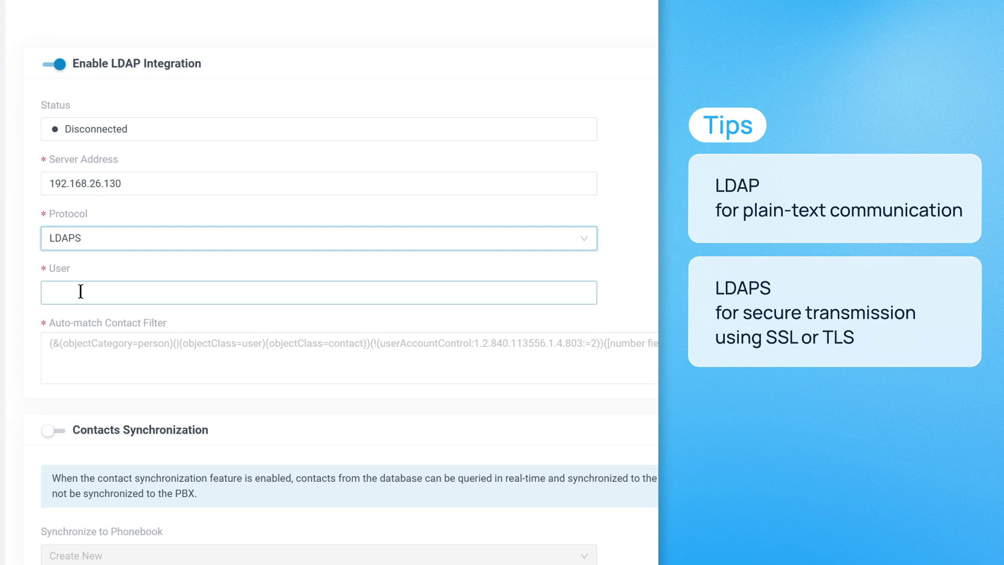
left_click(87, 238)
left_click(94, 267)
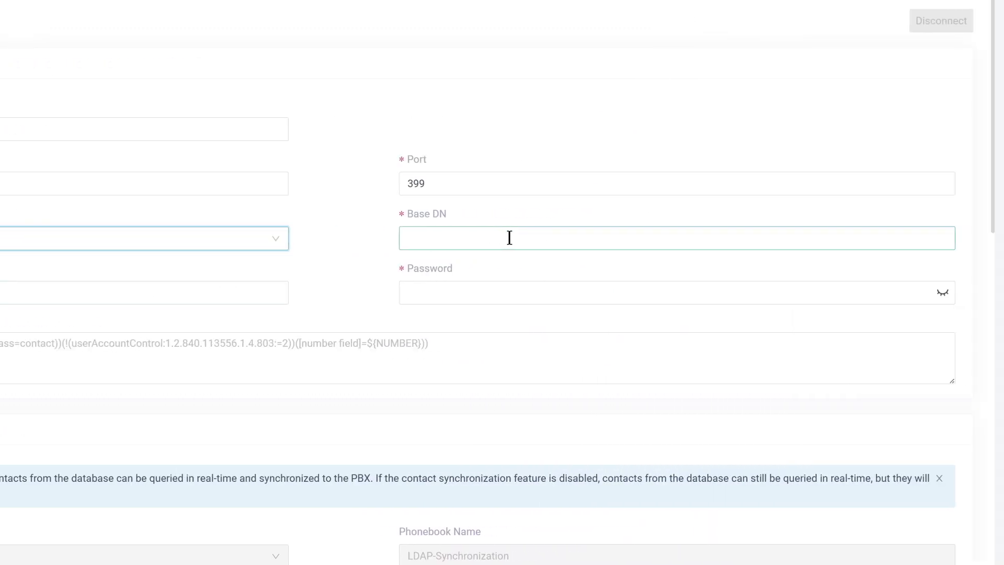
Enter ou=support,dc=yeastar,dc=com as the Base DN
left_click(824, 238)
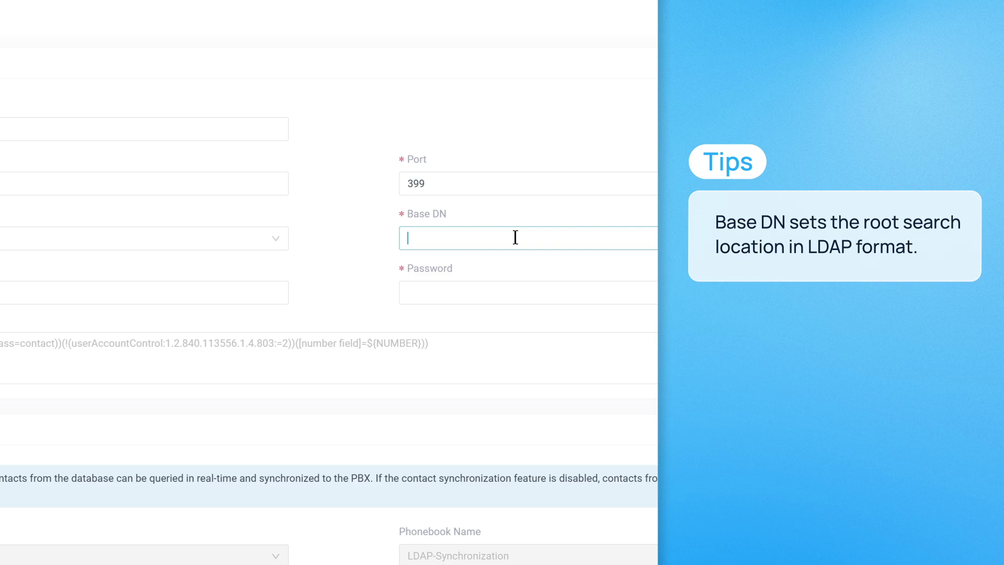
type("dc=yeastar,dc")
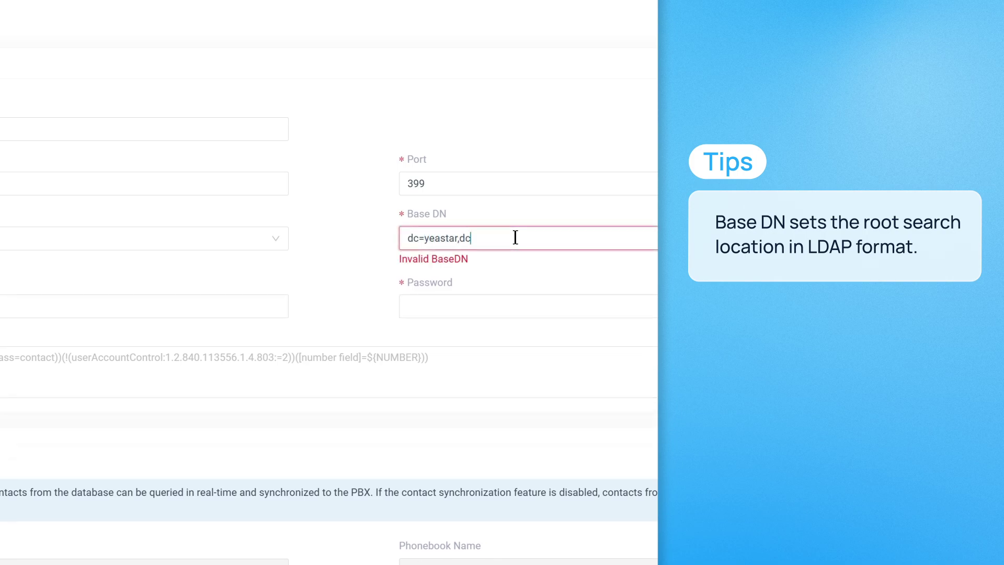
type("=com")
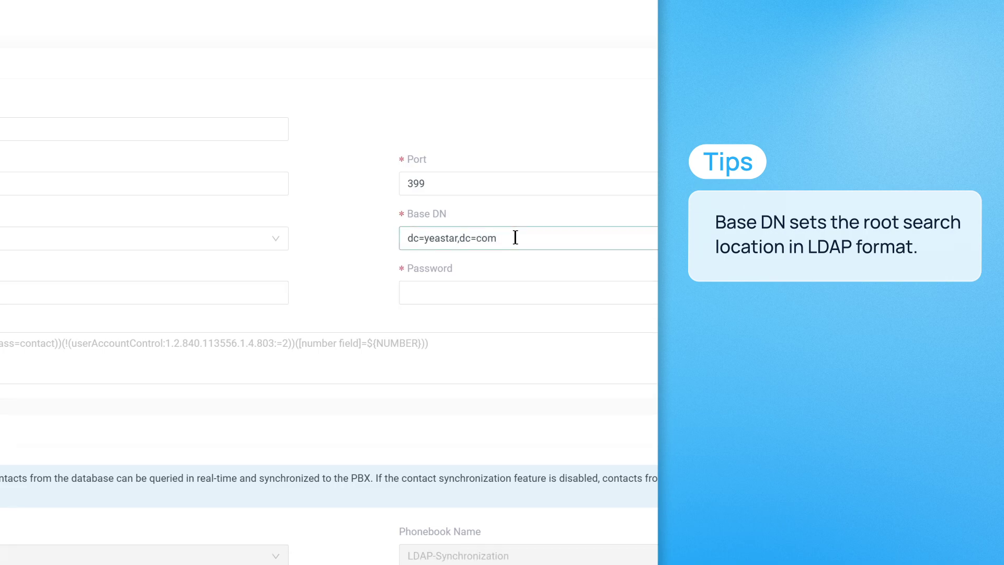
left_click(408, 238)
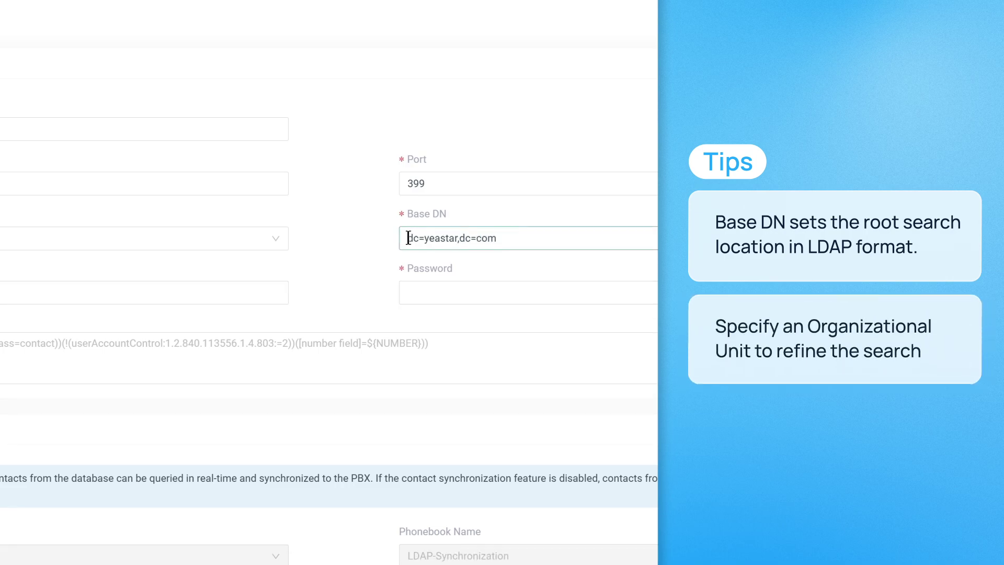
type("ou=support")
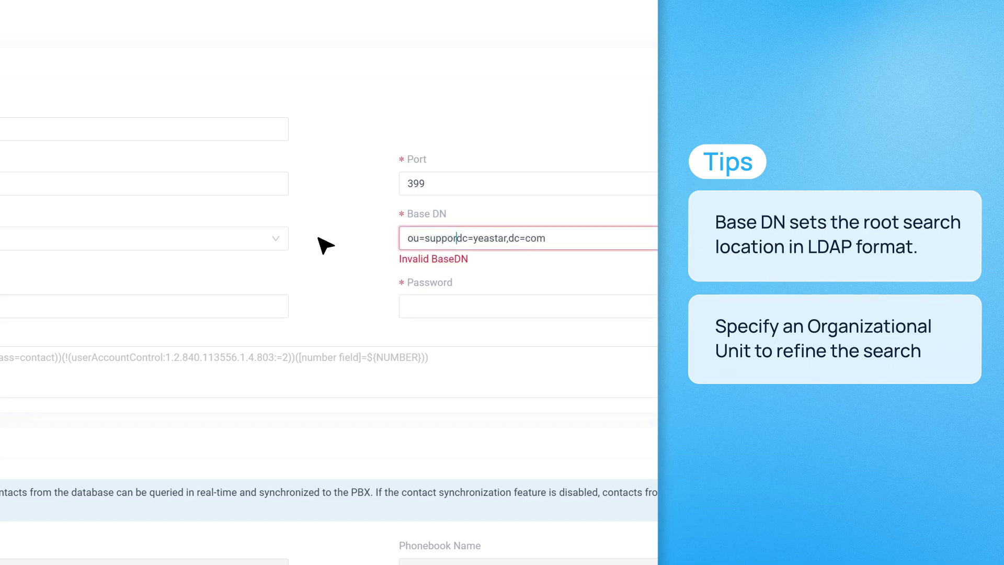
type(",")
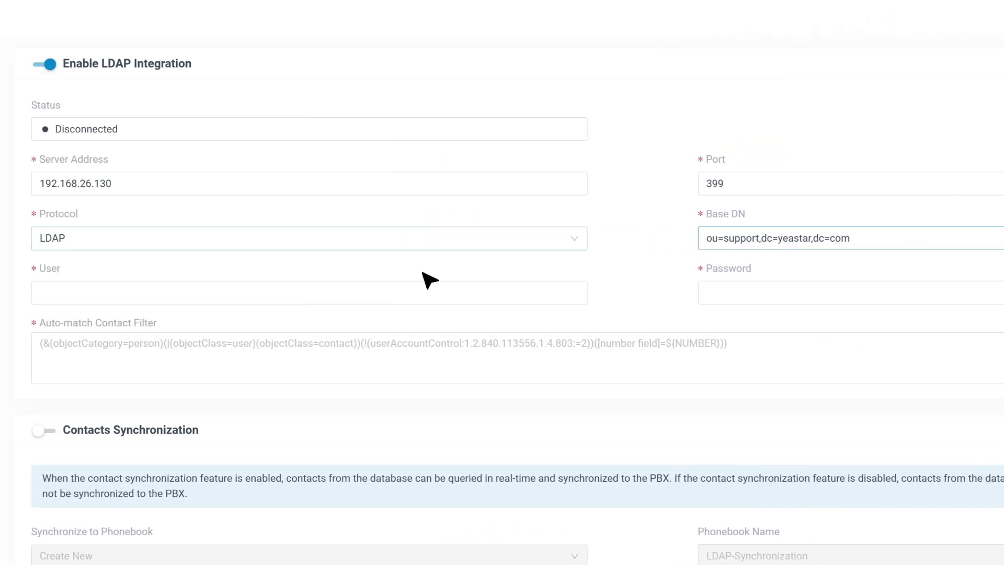
left_click(38, 305)
Enter LDAP user cn=admin,dc=yeastar,dc=com and the admin password
left_click(334, 292)
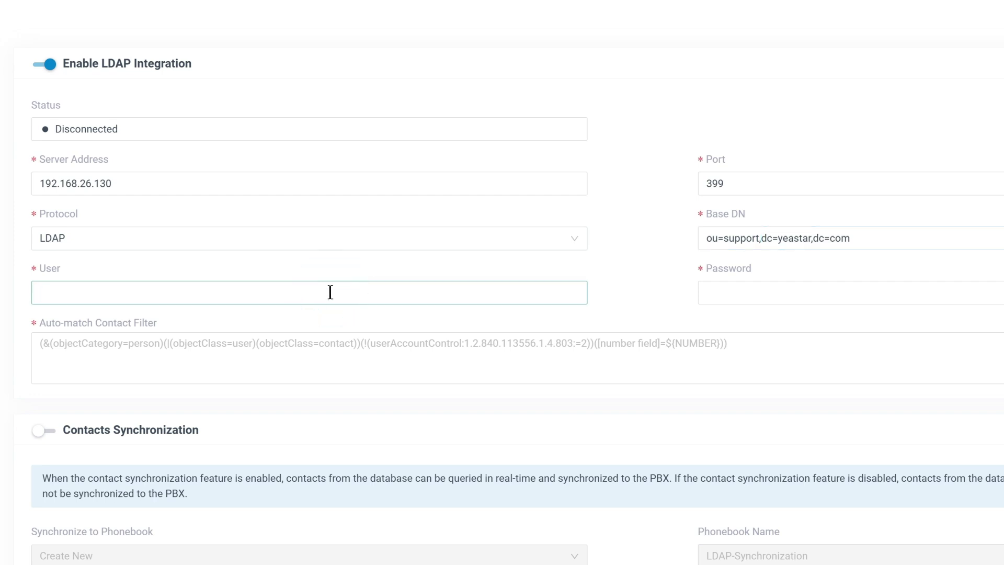
type("cn=admin,dc=yeastar,dc=com")
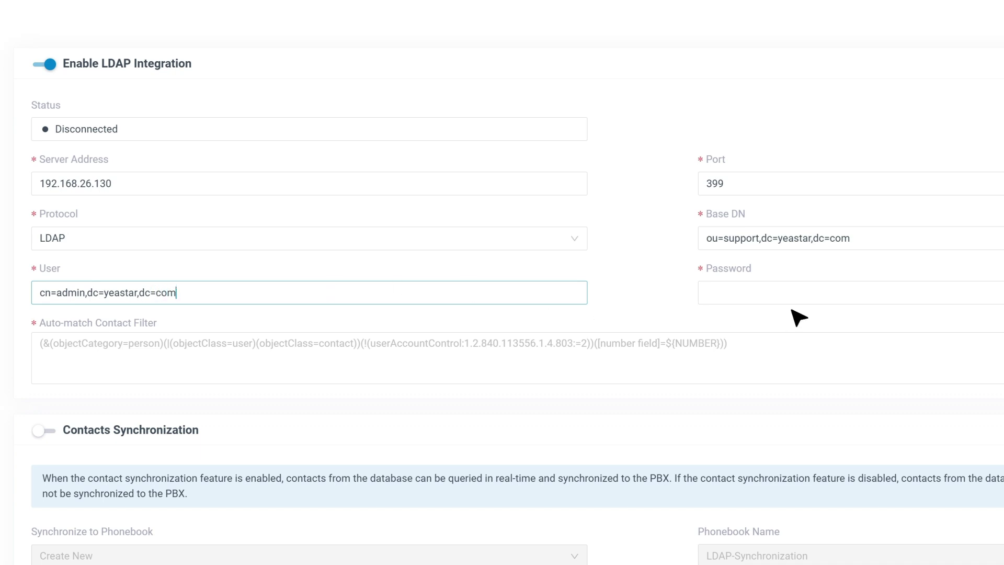
left_click(803, 294)
type("••••••")
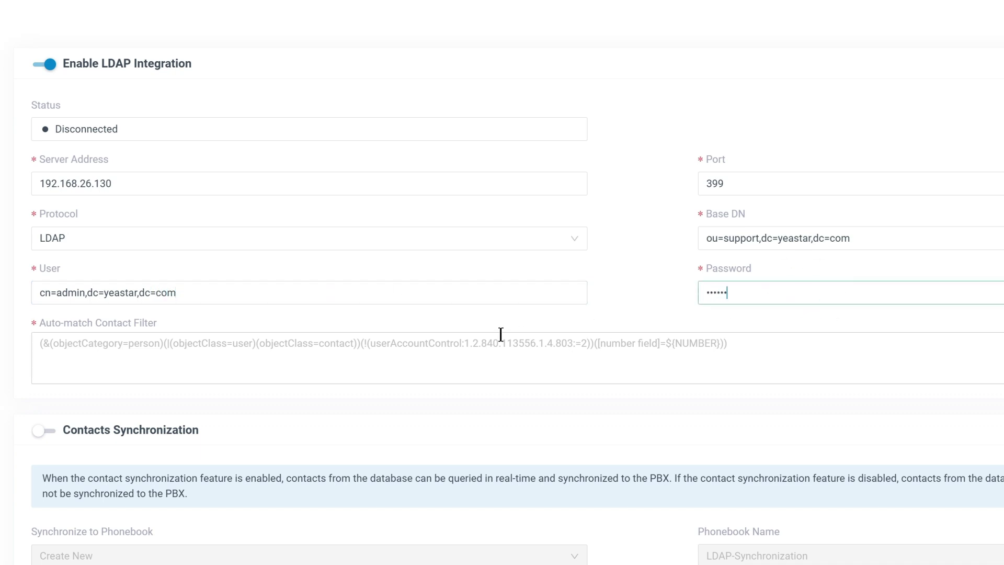
Paste (|(telephoneNumber=${NUMBER})(mobile=${NUMBER})) as the auto-match contact filter
scroll(501, 335, "down", 1)
left_click(255, 306)
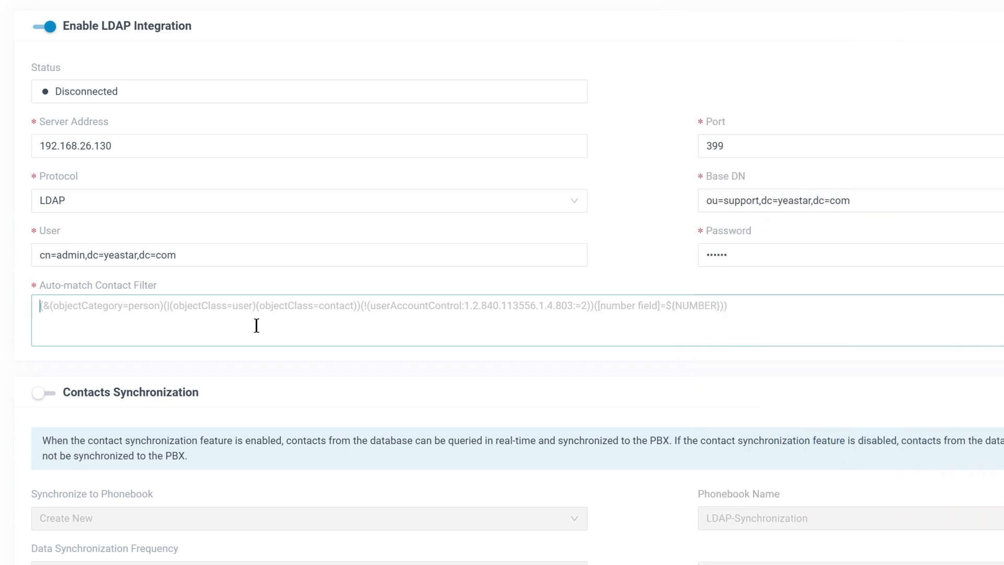
type("(|(telephoneNumber=${NUMBER})(mobile=${NUMBER}))")
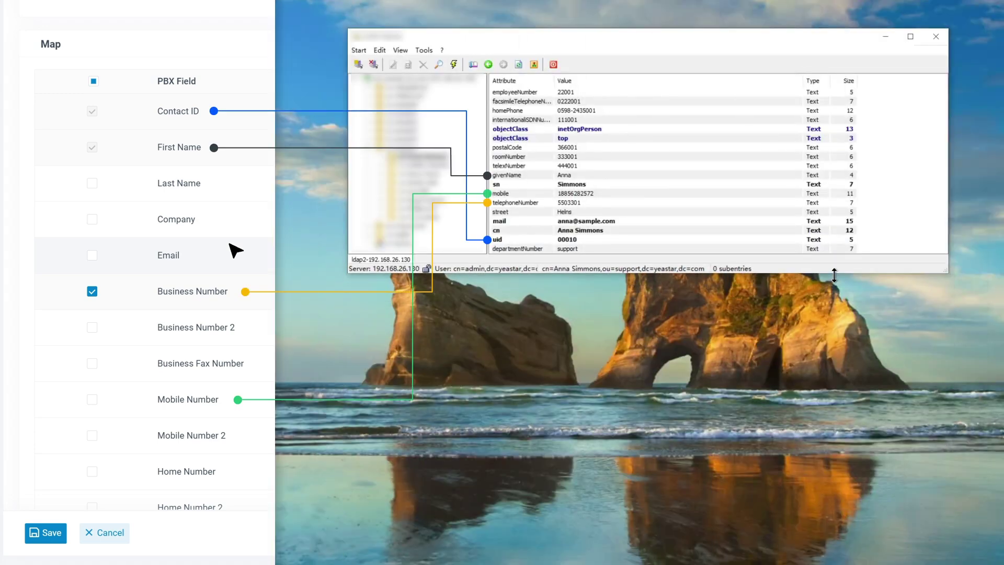
Map Mobile Number to mobile, leave Last Name and Company unmapped, and save the LDAP settings
left_click(92, 401)
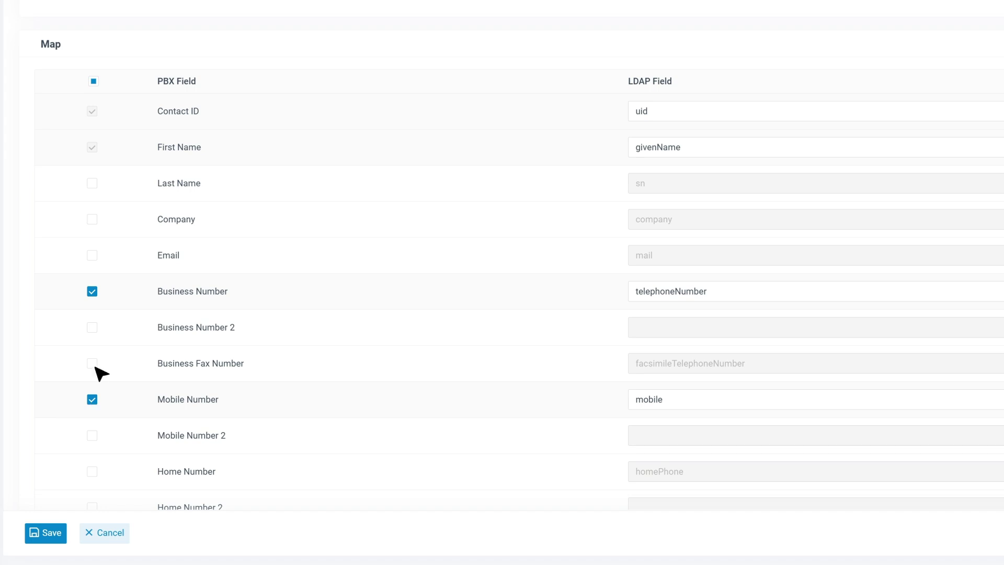
left_click(92, 184)
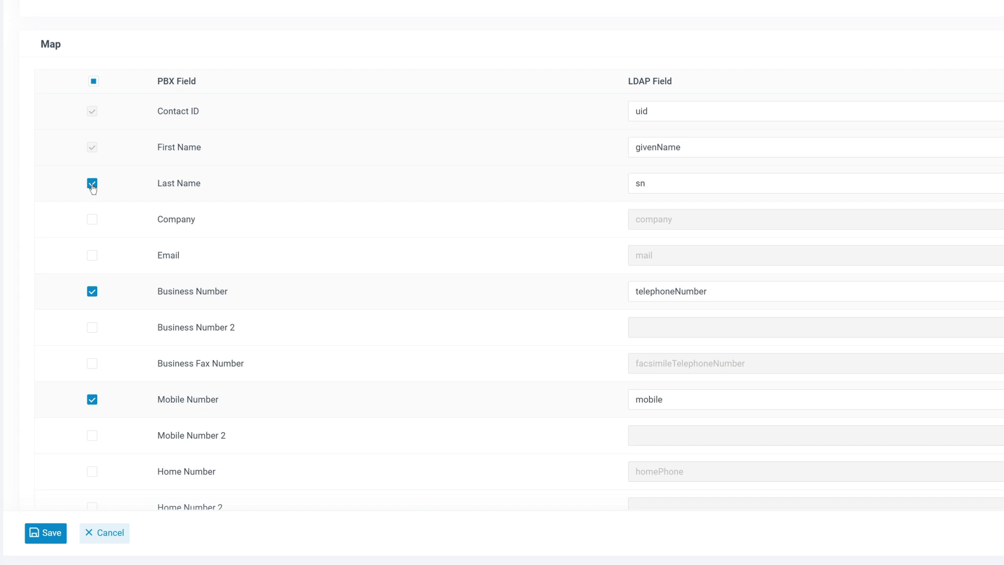
left_click(92, 225)
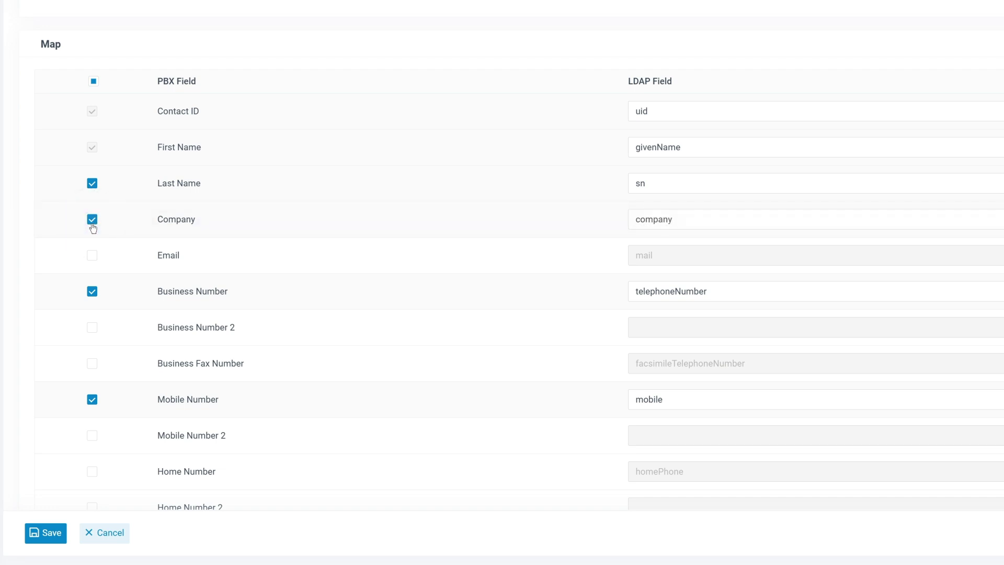
left_click(92, 219)
left_click(92, 183)
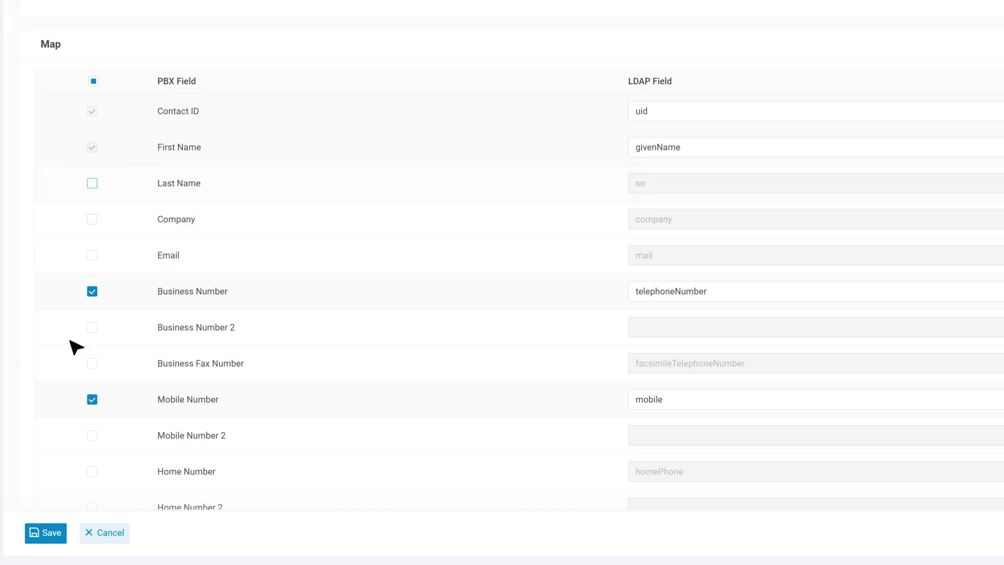
left_click(61, 540)
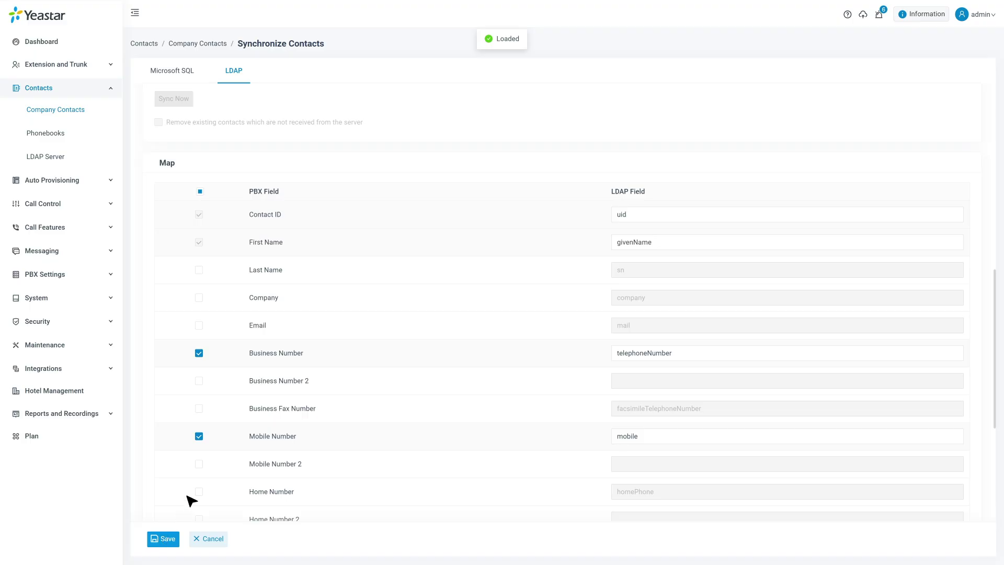
scroll(265, 280, "up", 5)
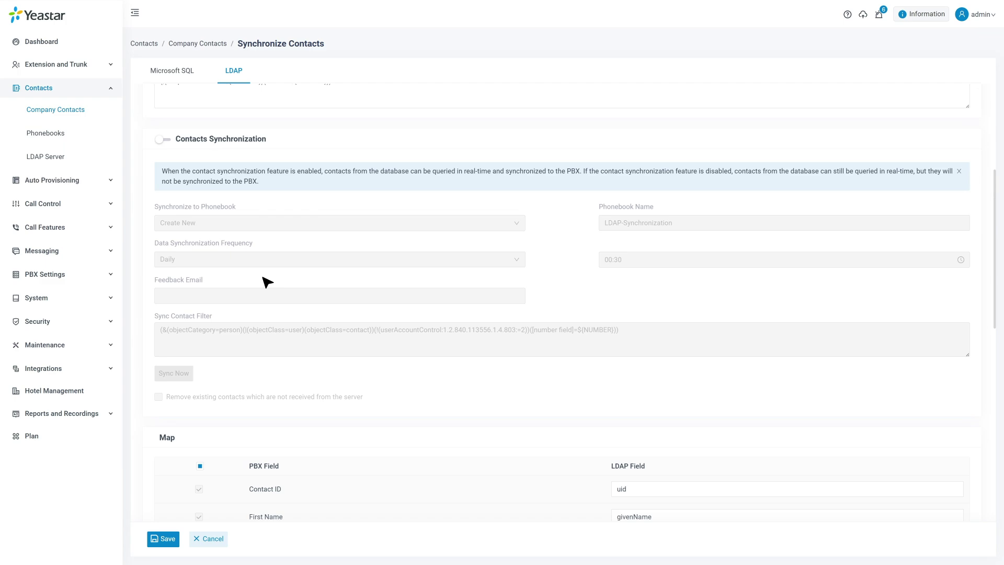
Turn on contacts synchronization into one new phonebook
left_click(162, 139)
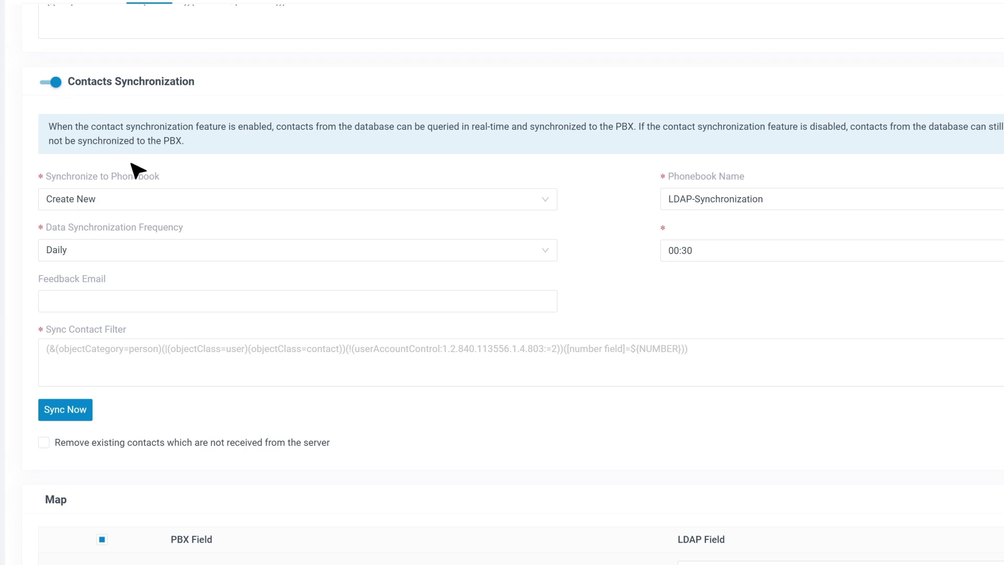
left_click(142, 199)
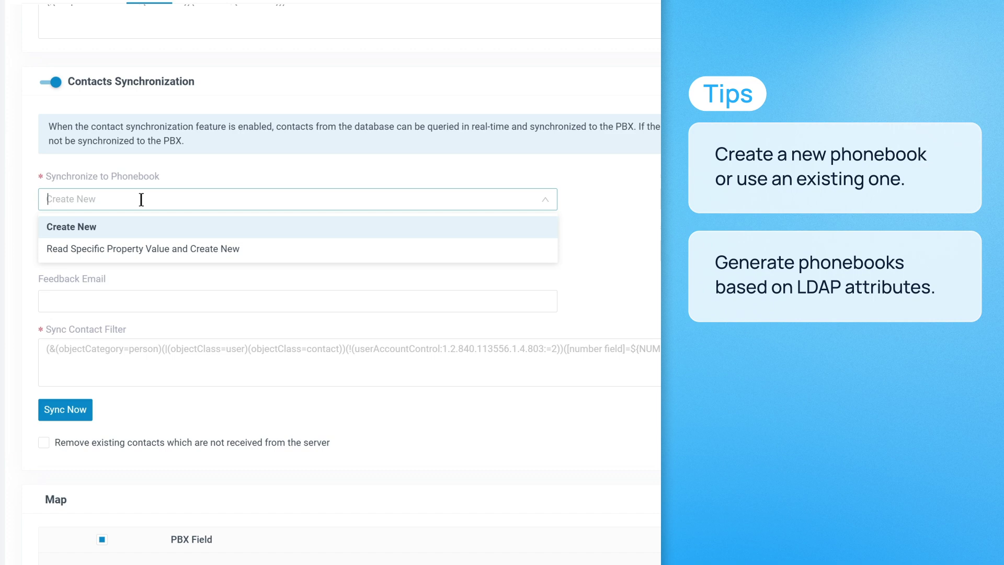
left_click(141, 249)
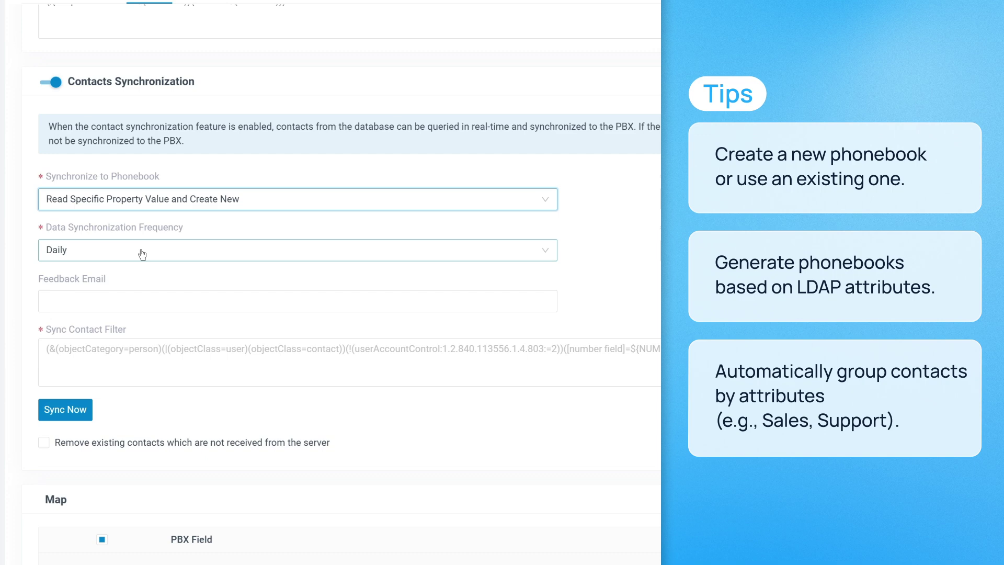
left_click(152, 198)
left_click(152, 226)
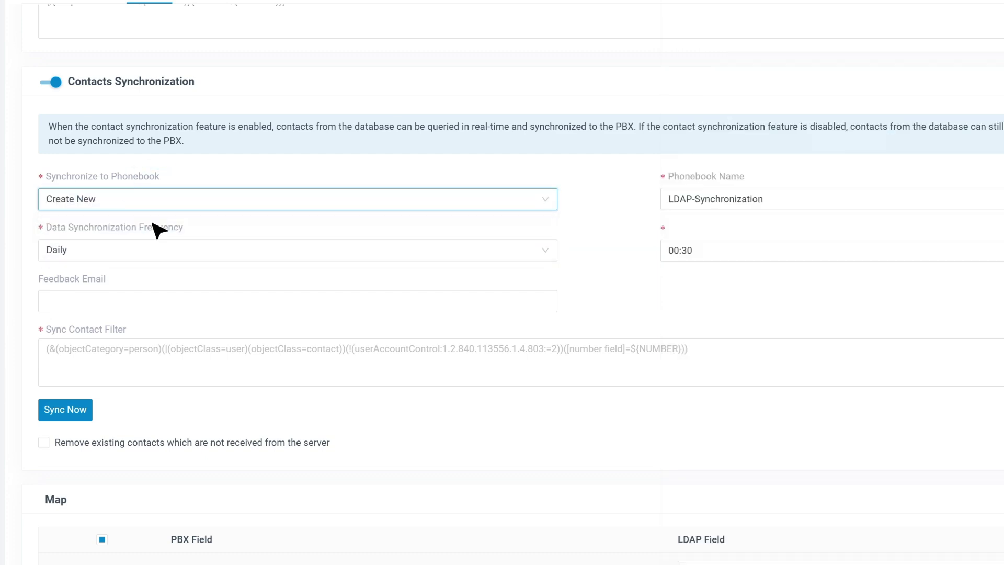
Set synchronization to daily at 00:30 and enter a feedback e-mail address
left_click(238, 251)
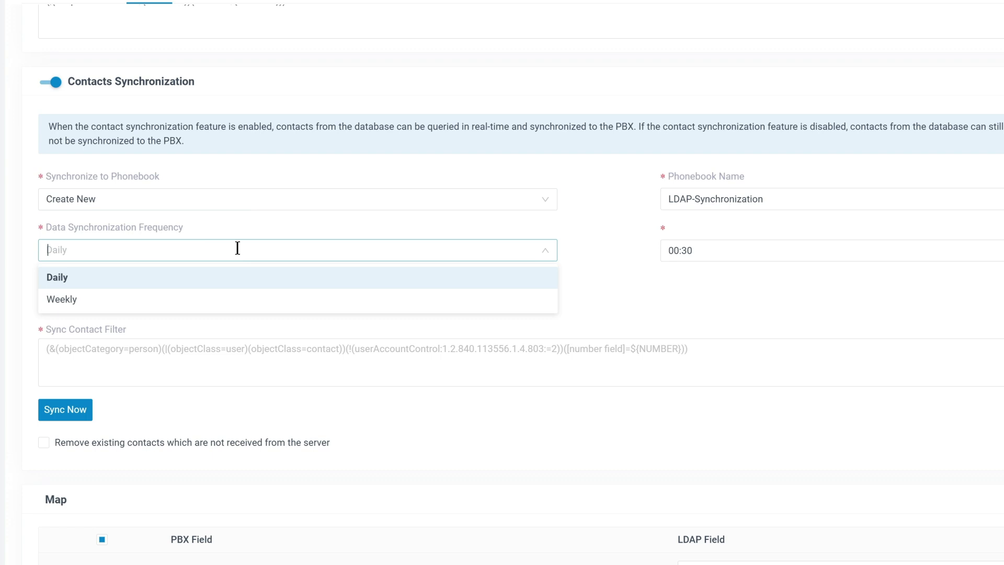
left_click(71, 283)
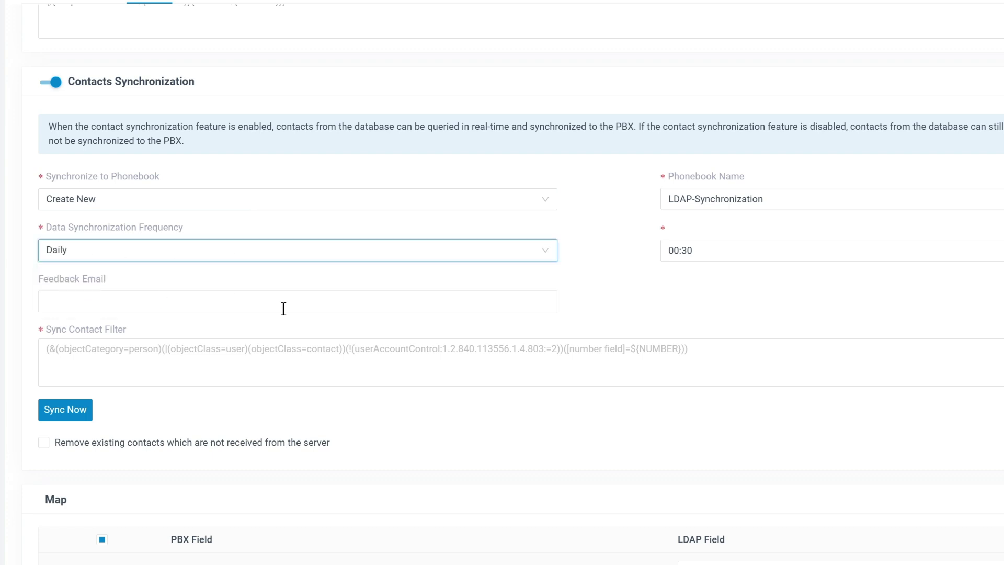
left_click(725, 244)
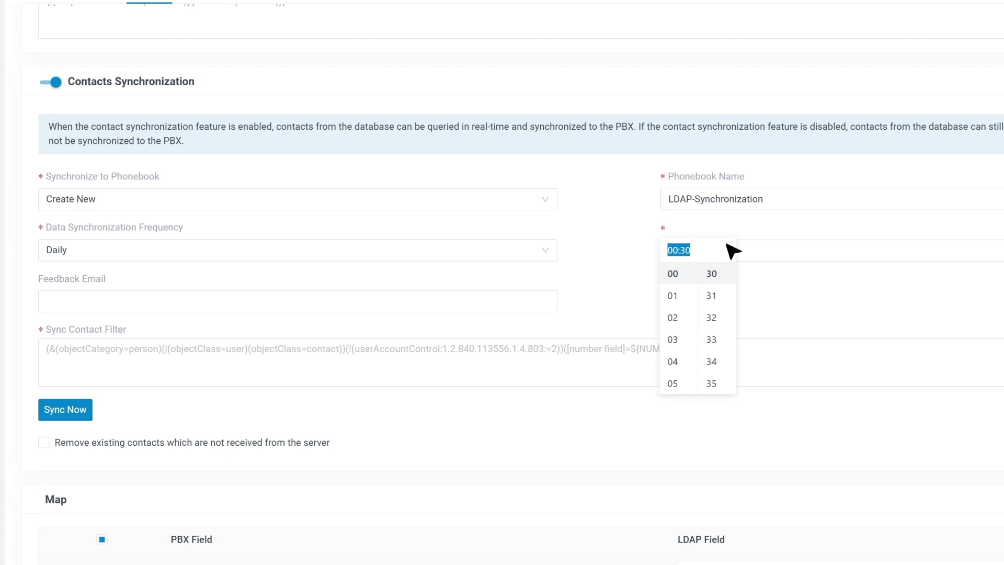
left_click(718, 275)
left_click(154, 300)
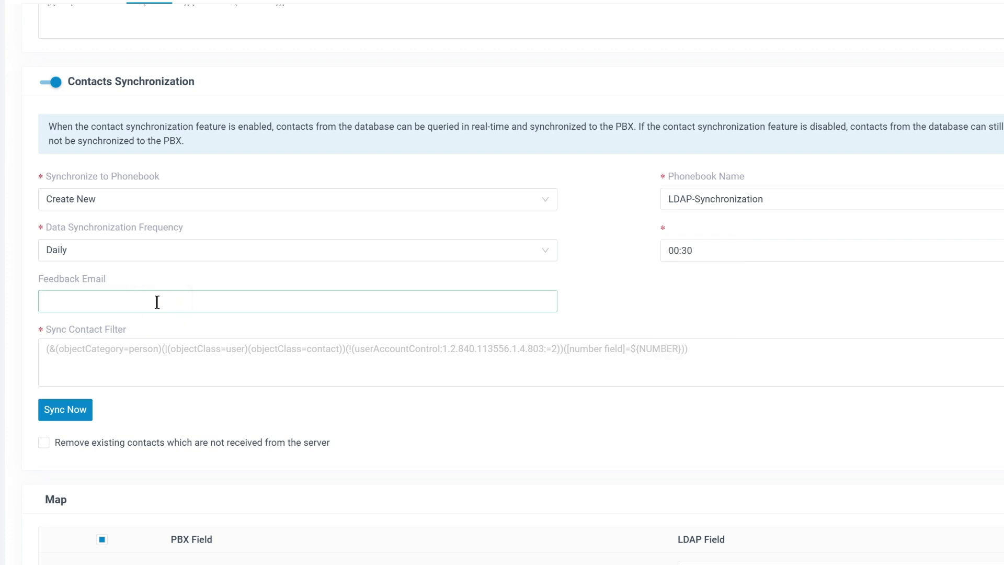
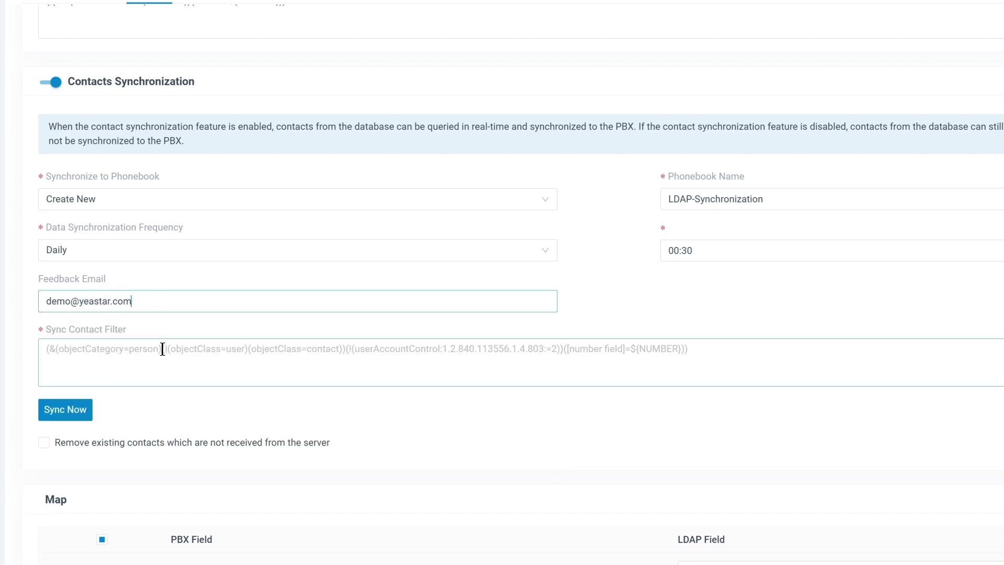
Paste the (objectClass=inetOrgPerson) sync filter and enable removing contacts not received from the server
left_click(161, 348)
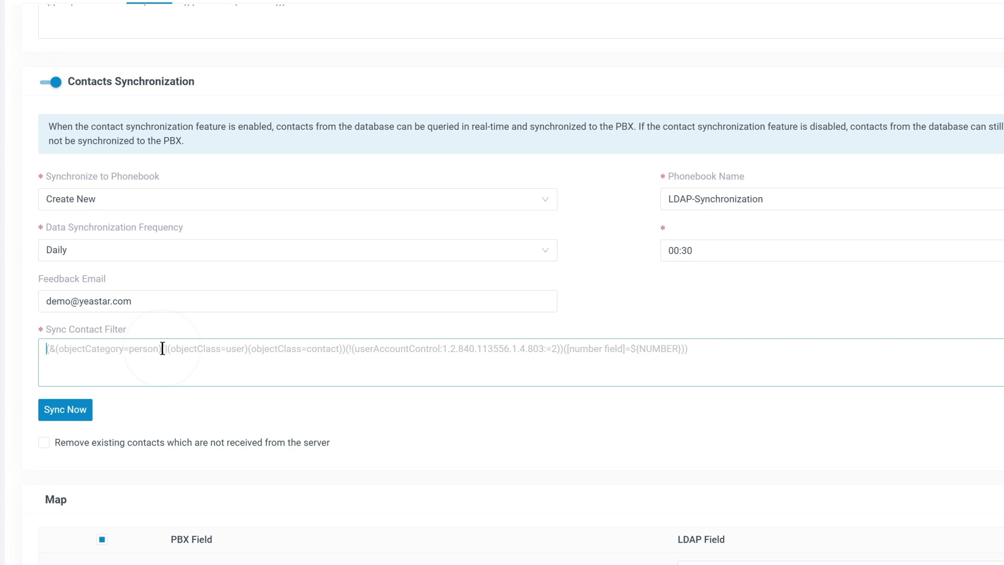
type("(objectClass=inetOrgPerson)")
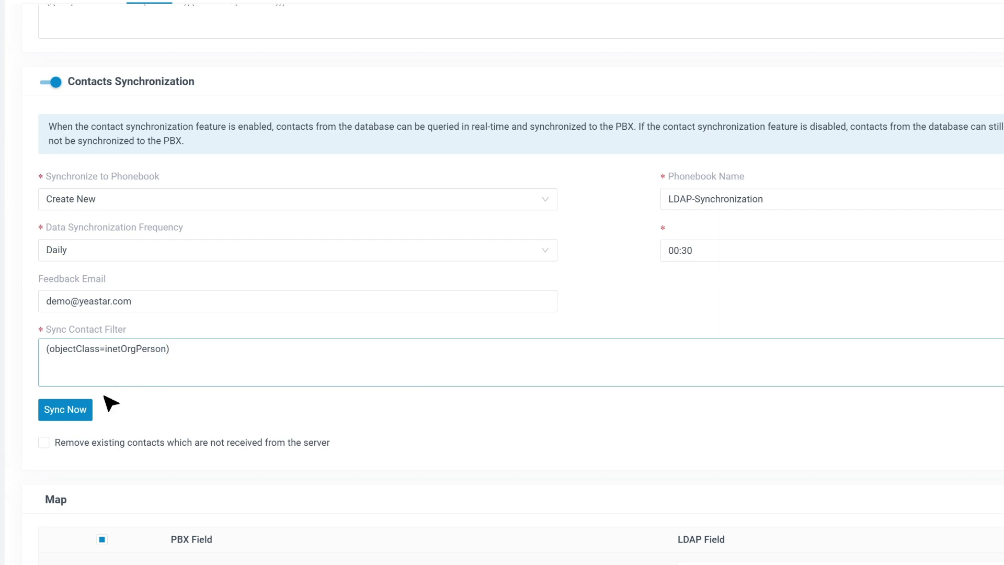
left_click(45, 444)
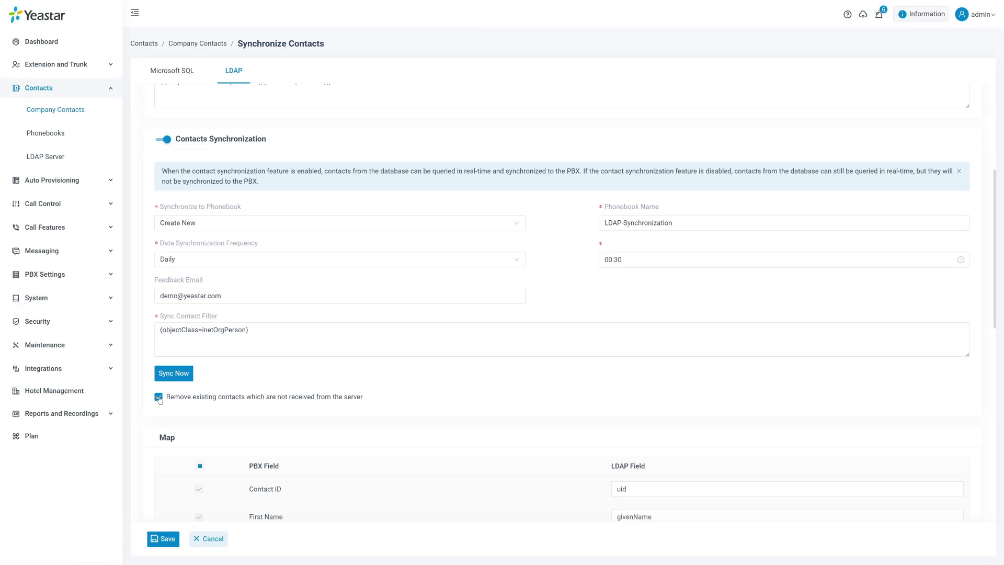
Sync LDAP contacts now, save, and view the Phonebooks list showing LDAP-Synchronization with 8 contacts
left_click(159, 375)
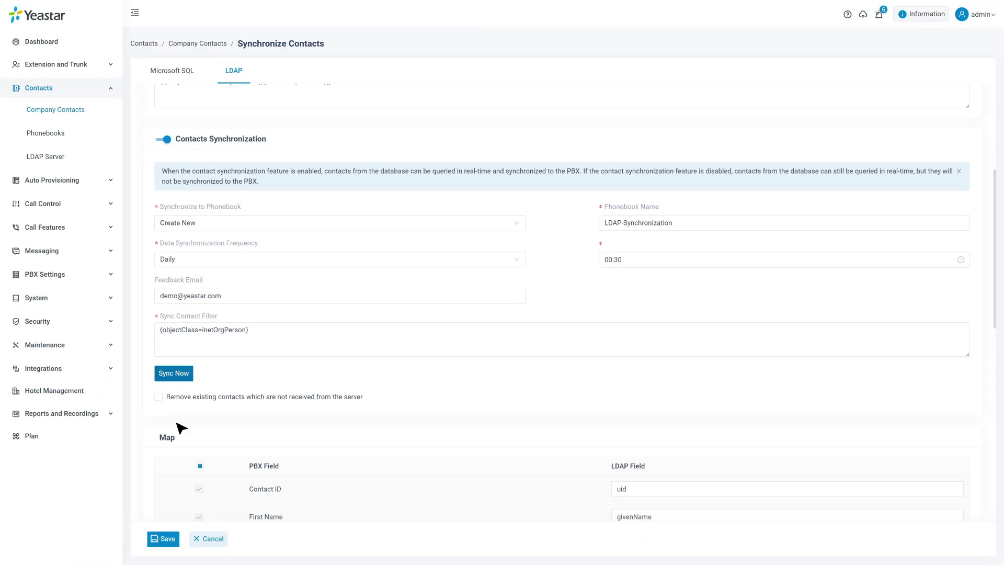
left_click(163, 539)
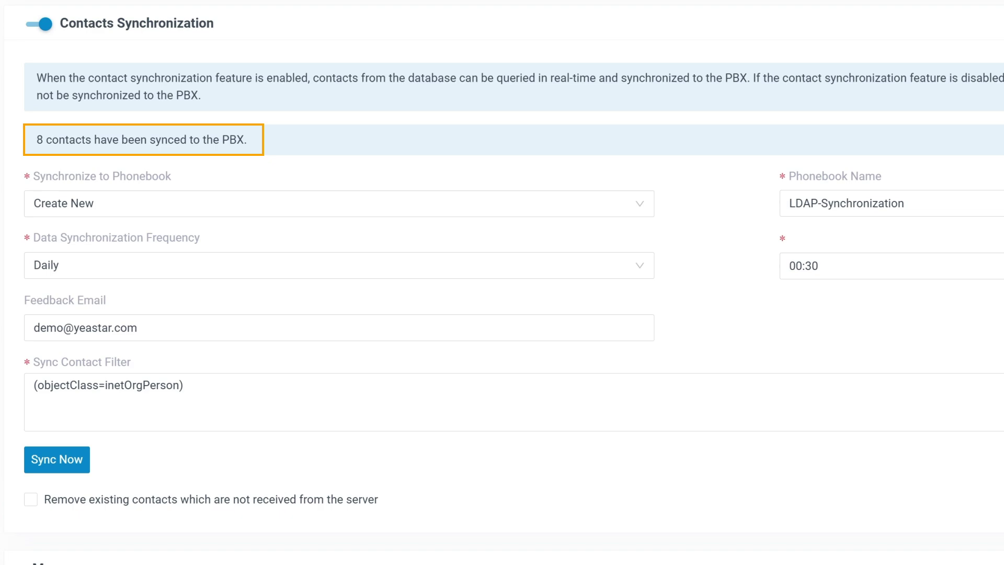
left_click(58, 111)
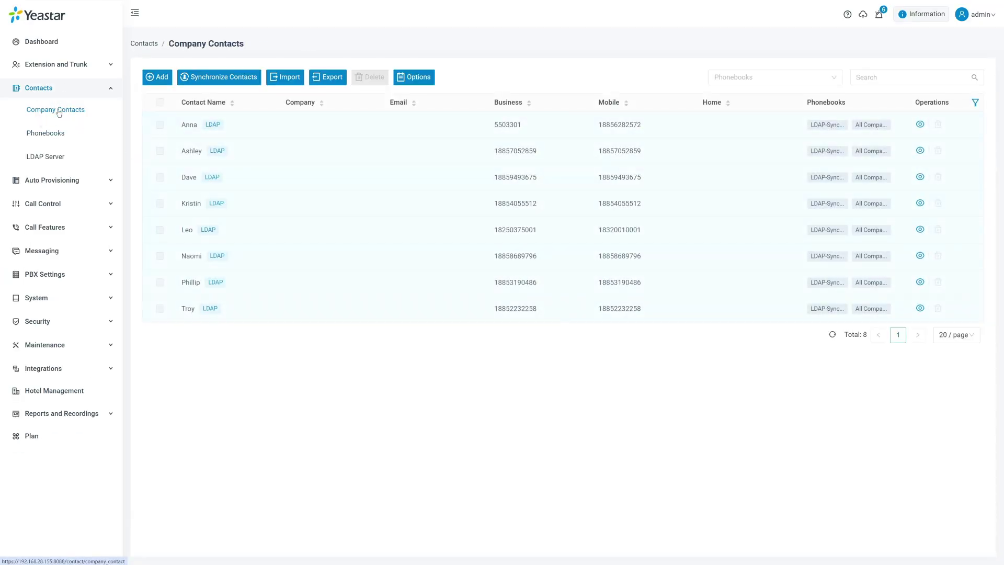
left_click(47, 135)
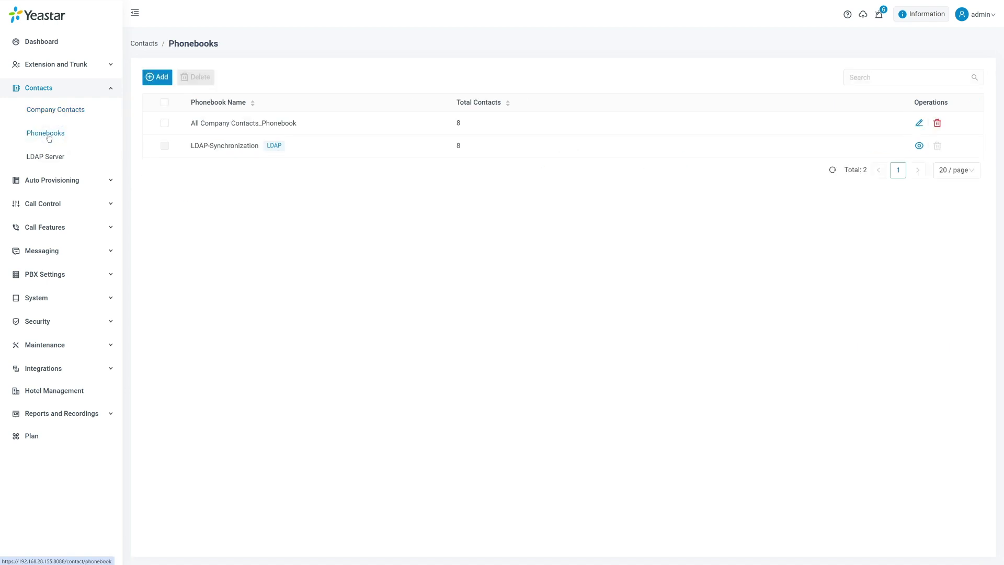
Add a Contact Visibility rule letting Default_All_Extensions view All Company Contacts_Phonebook and LDAP-Synchronization
left_click(62, 66)
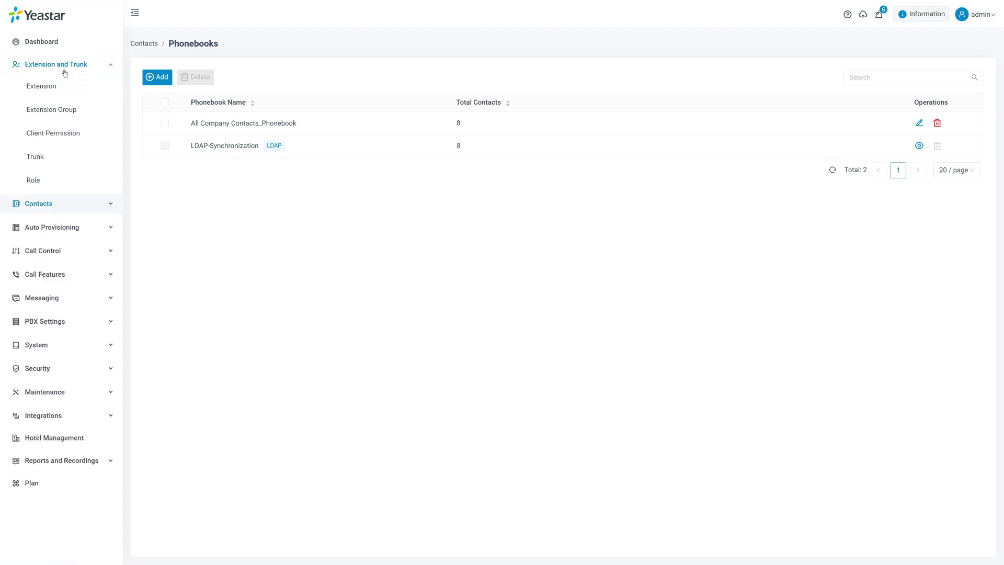
left_click(55, 131)
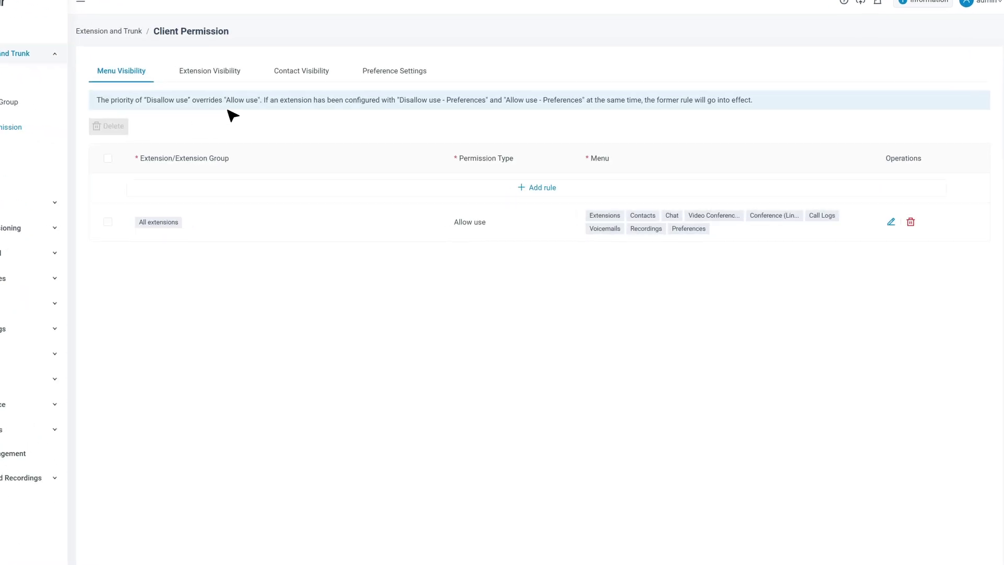
left_click(259, 61)
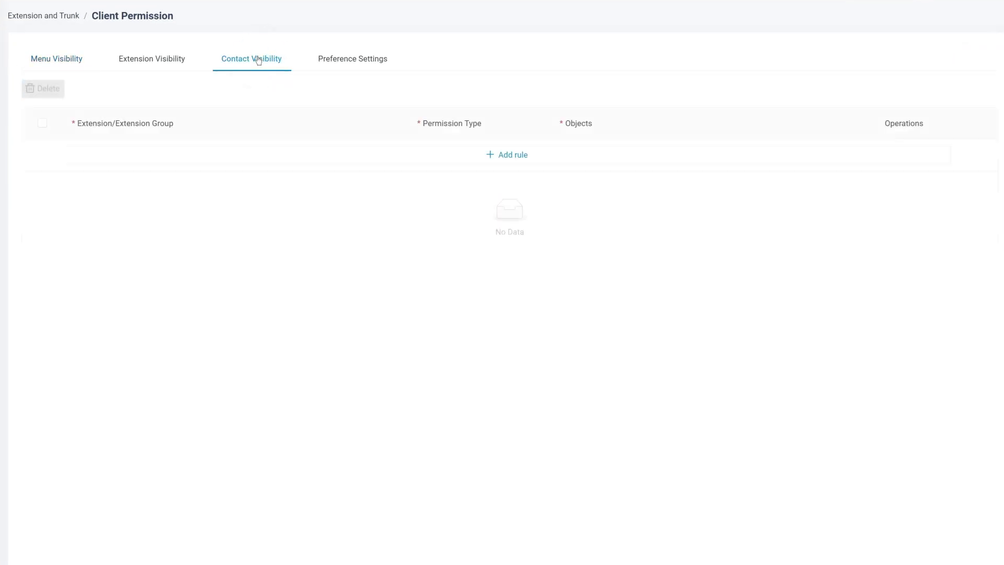
left_click(515, 163)
left_click(368, 197)
left_click(252, 149)
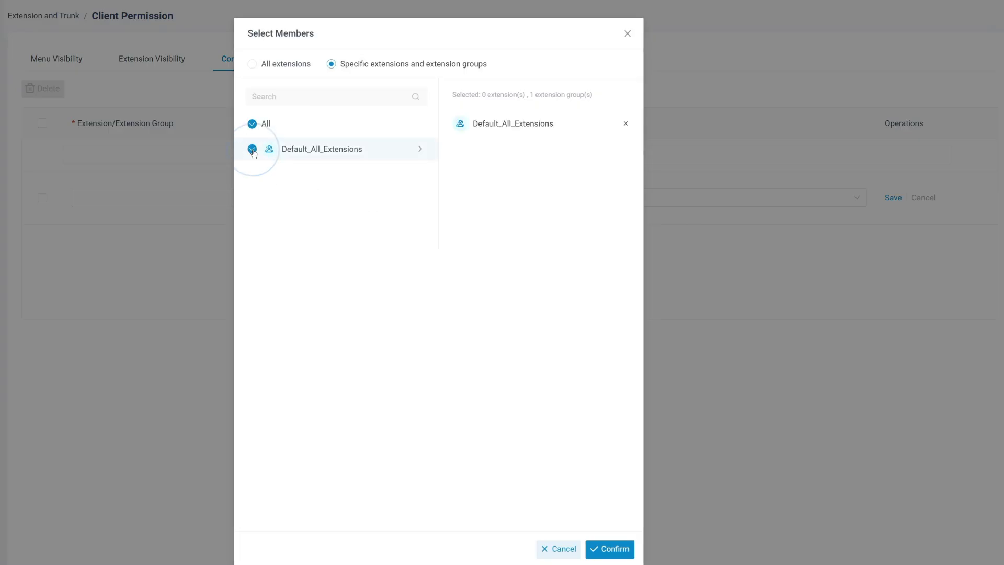
left_click(611, 549)
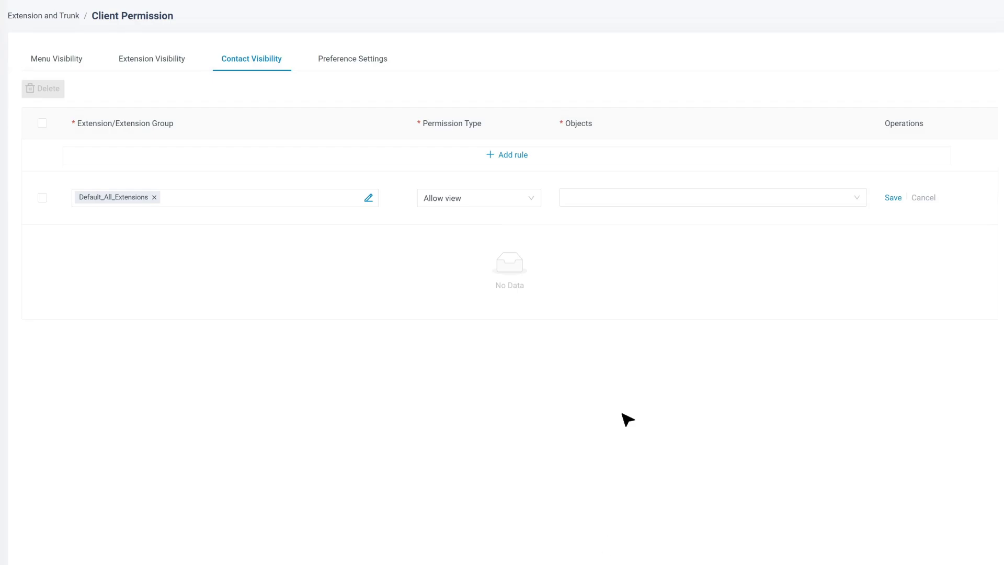
left_click(622, 196)
left_click(628, 218)
left_click(606, 236)
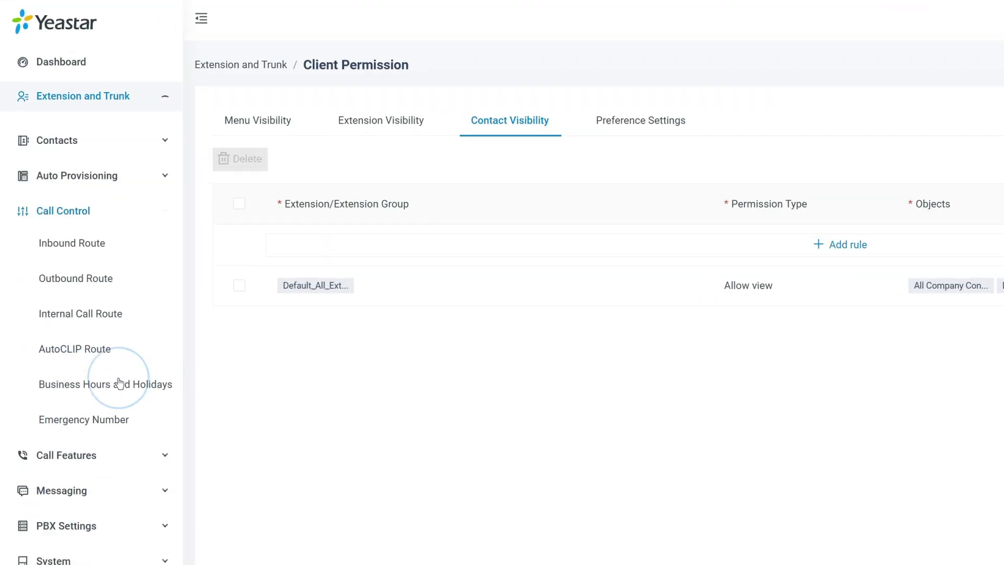
Create inbound route LDAP_DEMO with the LDAP trunk selected
left_click(78, 241)
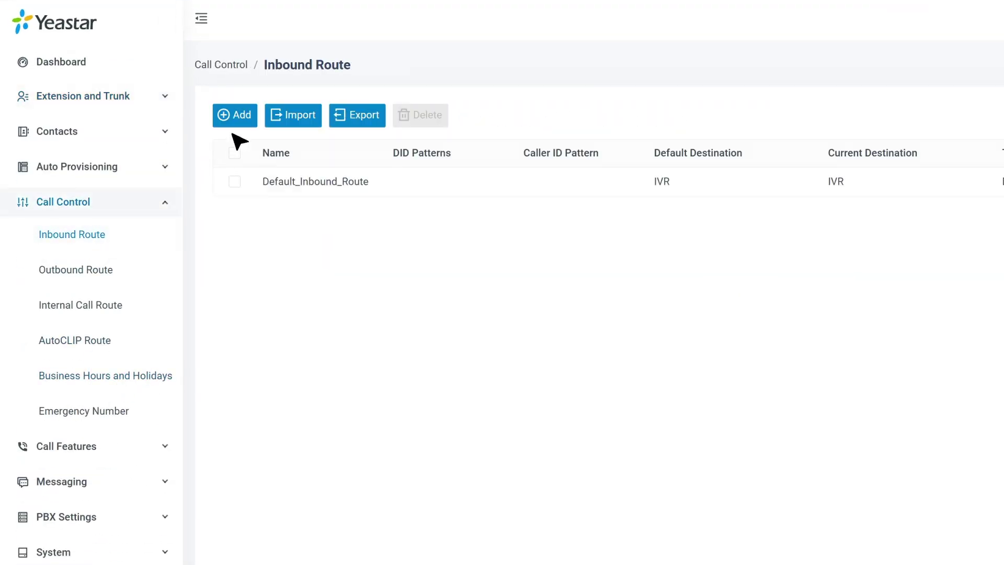
left_click(234, 113)
left_click(365, 184)
type("LDAP")
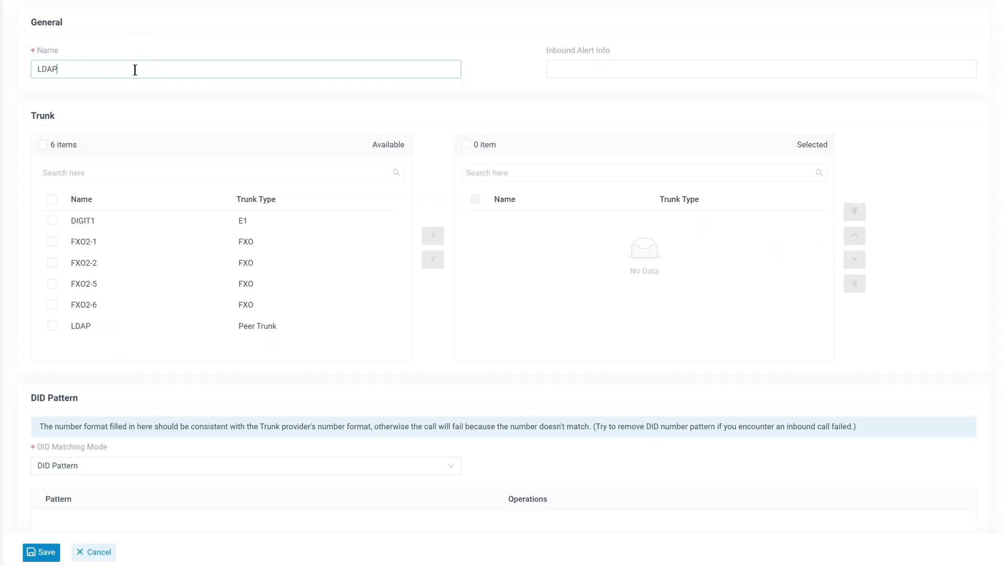
type("_DEMO")
left_click(51, 325)
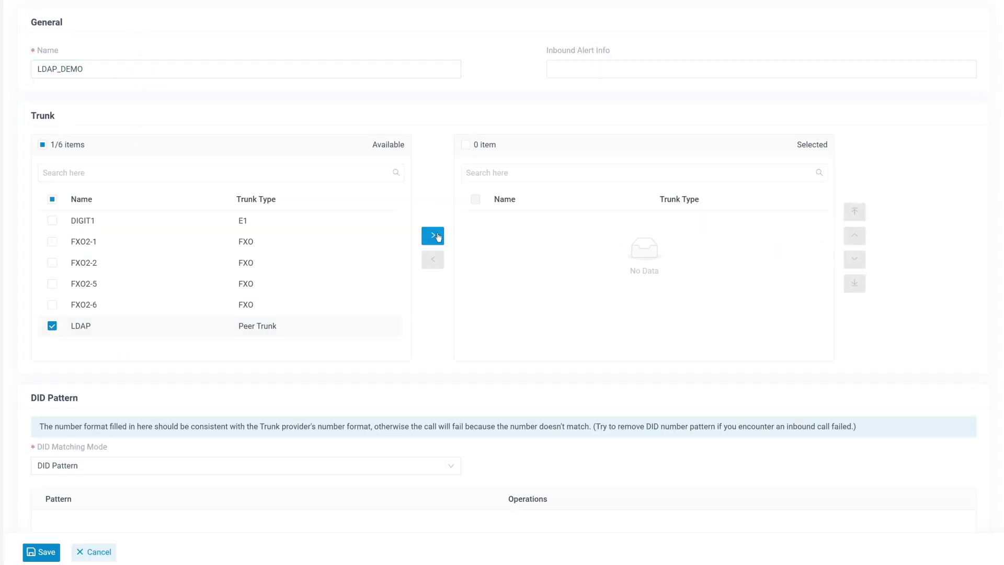
left_click(433, 235)
scroll(437, 233, "down", 3)
scroll(439, 235, "down", 5)
Match caller IDs against LDAP-Synchronization, route to queue 6400-Sales Team, and save the route
left_click(437, 210)
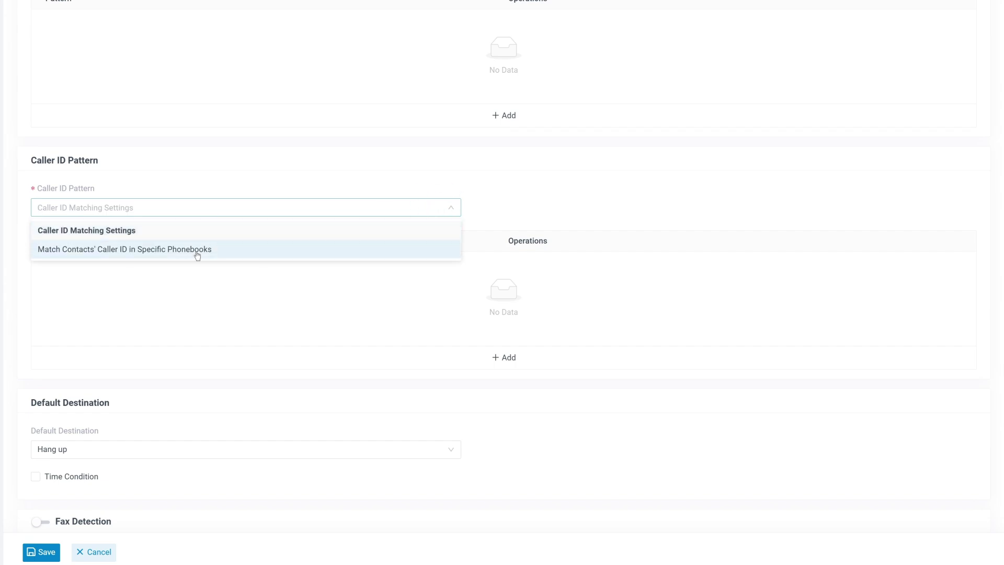
left_click(197, 250)
left_click(580, 266)
left_click(565, 306)
left_click(397, 365)
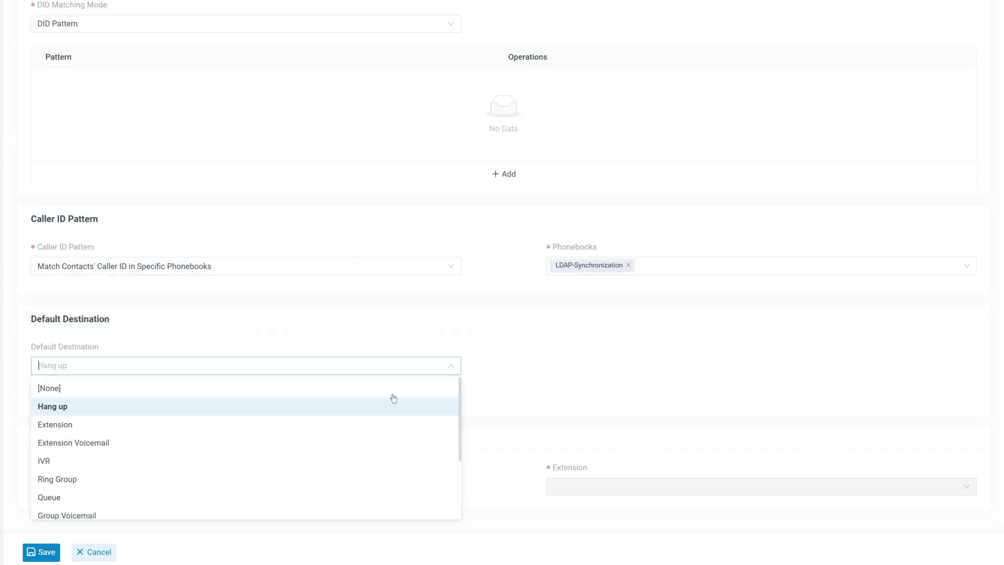
left_click(318, 491)
left_click(573, 365)
left_click(576, 385)
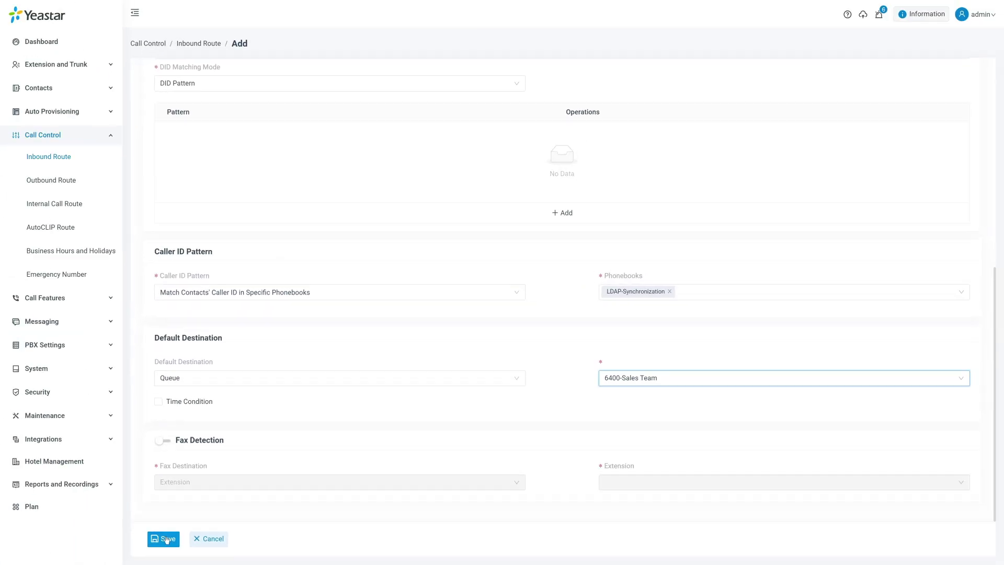
left_click(41, 551)
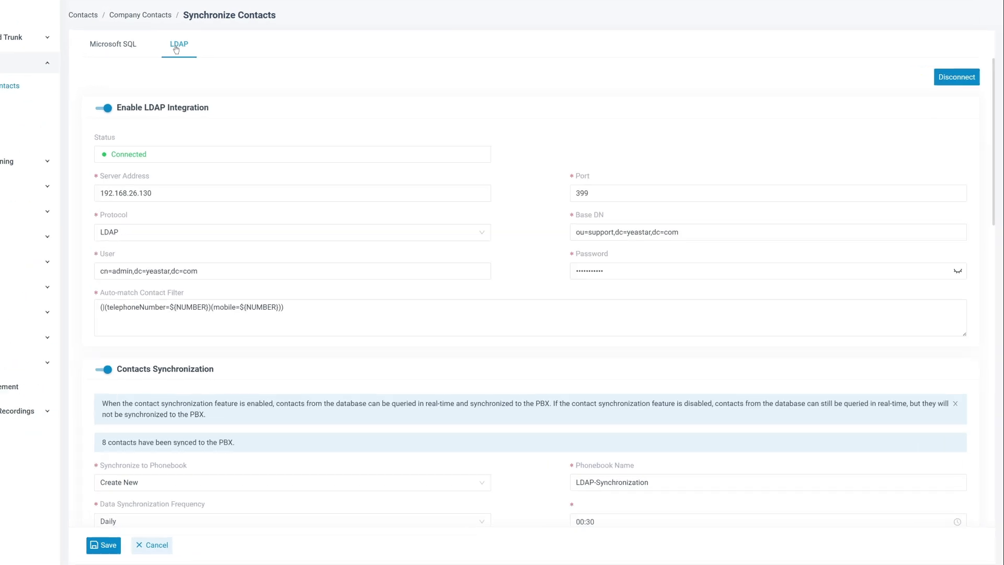
Switch off Enable LDAP Integration and save the change
left_click(30, 80)
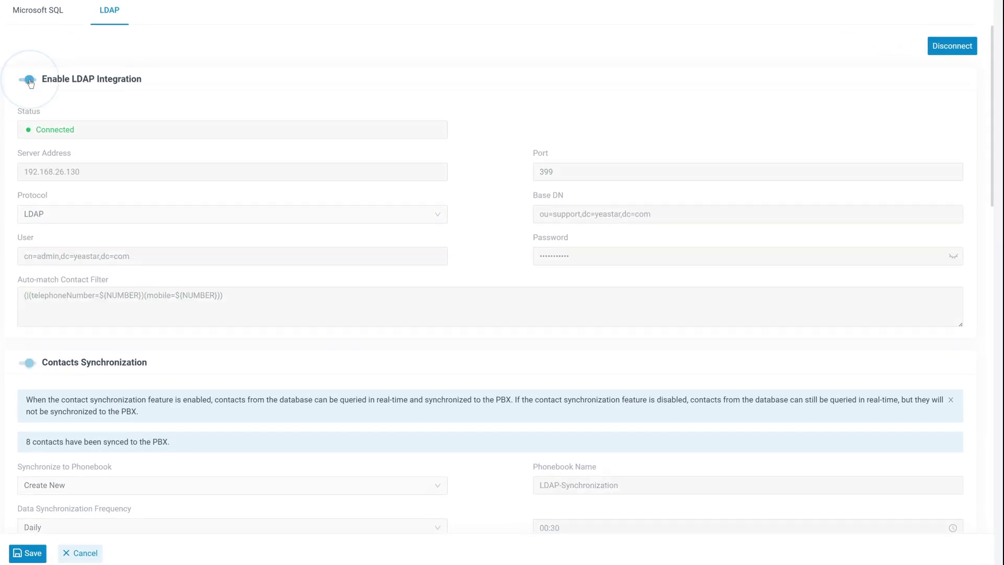
left_click(27, 555)
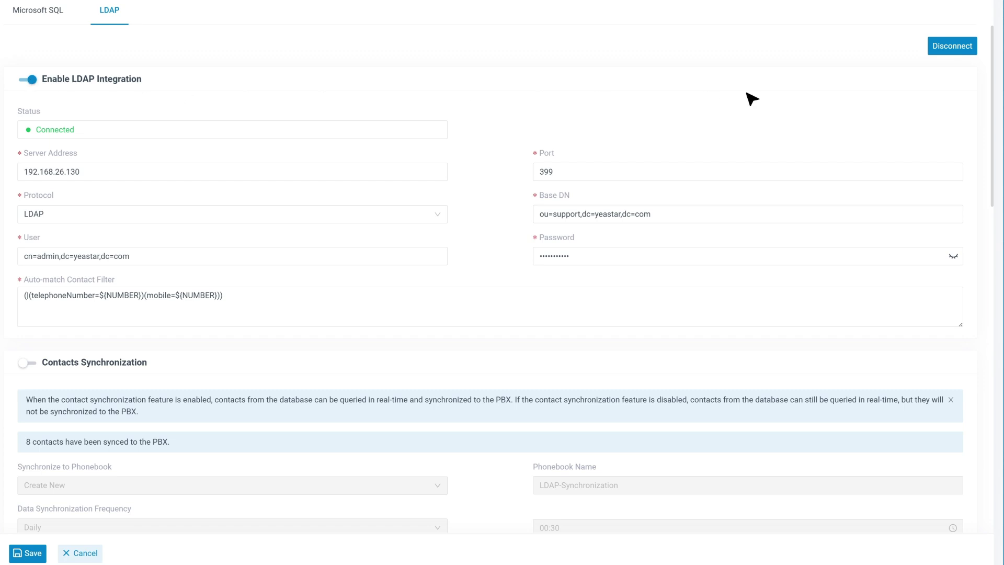
Begin disconnecting the LDAP server, choosing to delete synced contacts and the synced phonebook
left_click(952, 46)
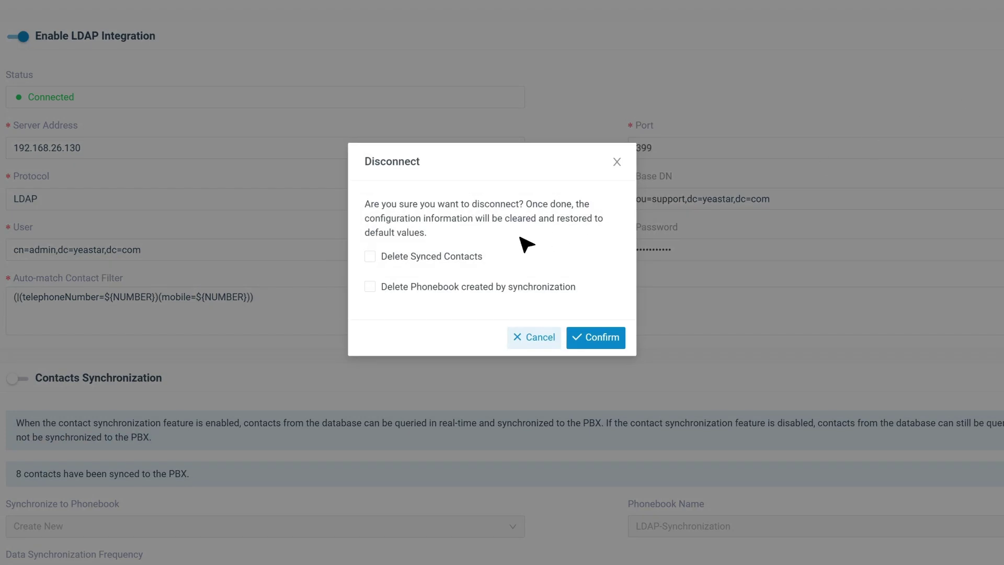
left_click(370, 257)
left_click(369, 287)
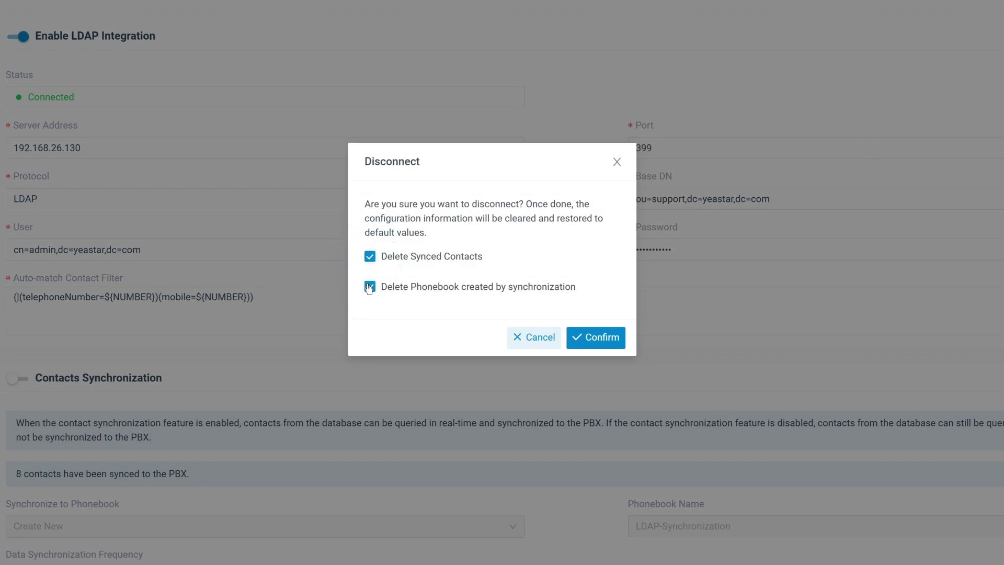